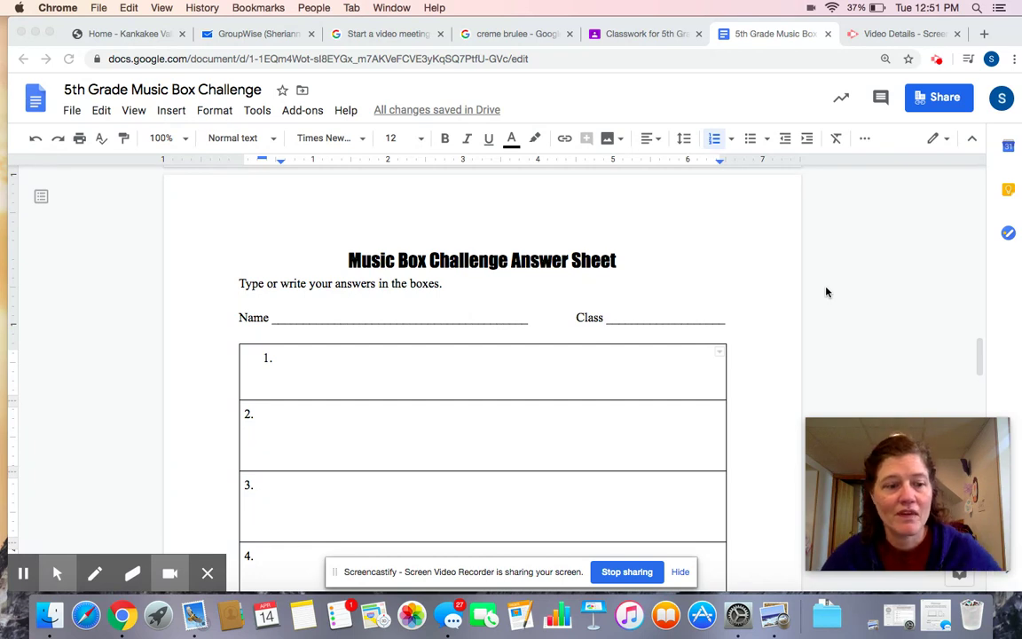
Answer number 1 of the answer sheet with "I liked" followed by the teacher's title and abbreviated name, without trailing dots
{"action": "left_click", "coordinate": [306, 366]}
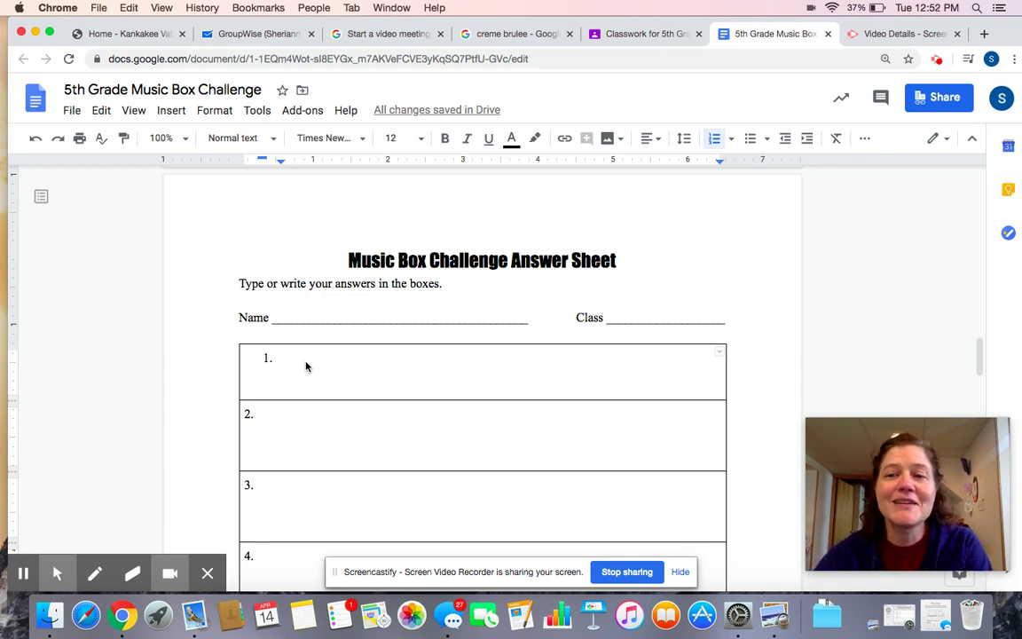
{"action": "type", "text": "I"}
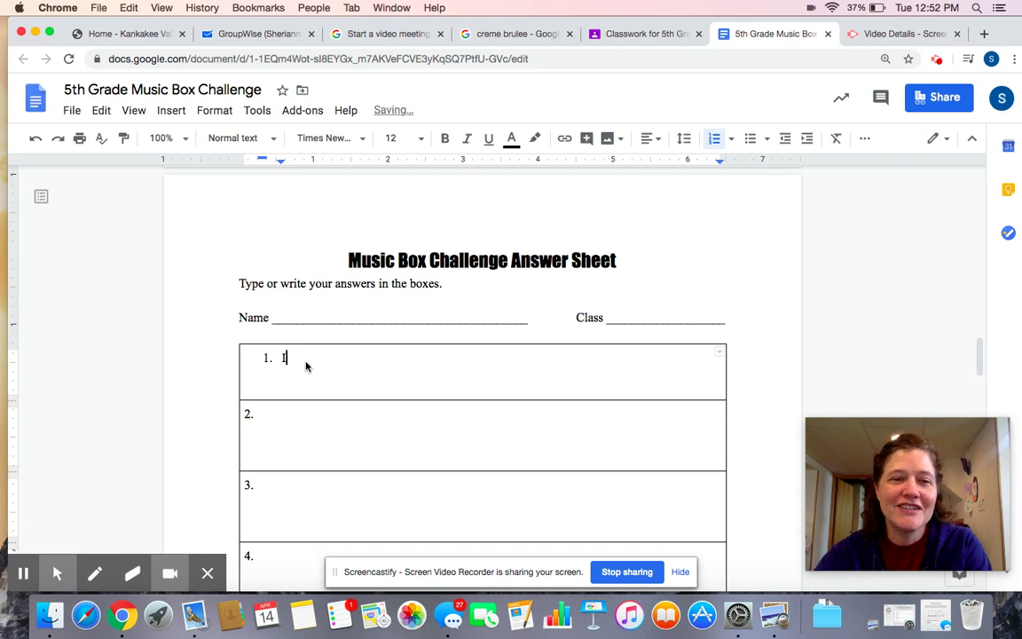
{"action": "type", "text": " liked Mrs"}
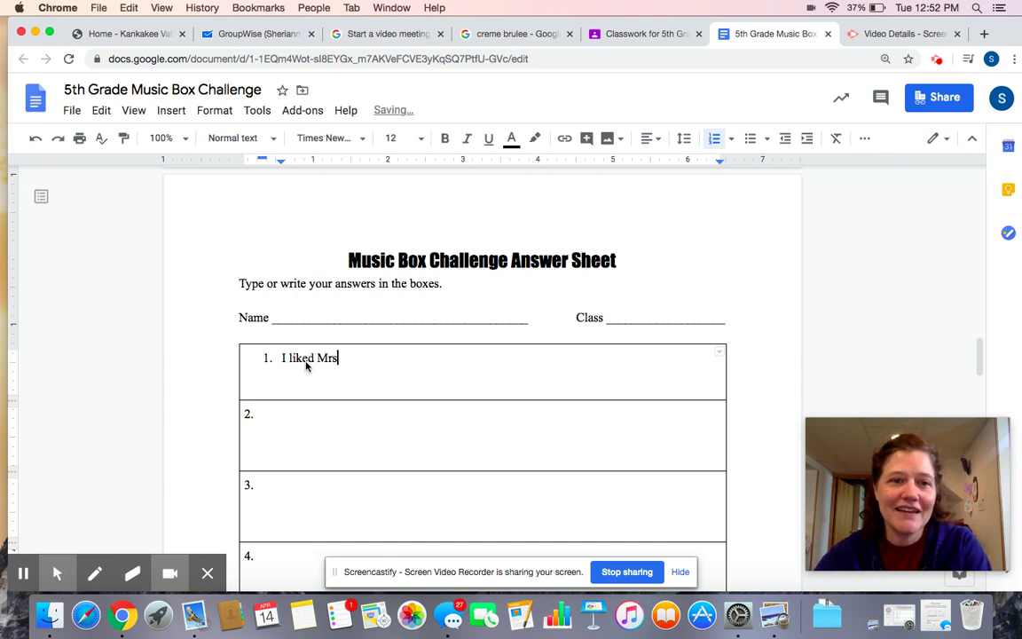
{"action": "type", "text": ". L"}
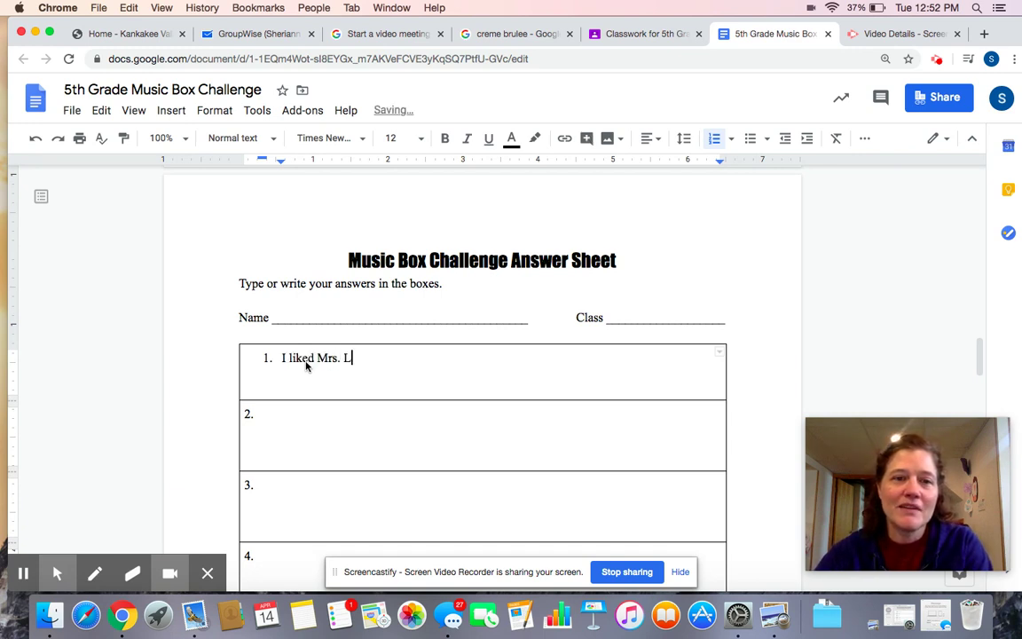
{"action": "type", "text": "C....."}
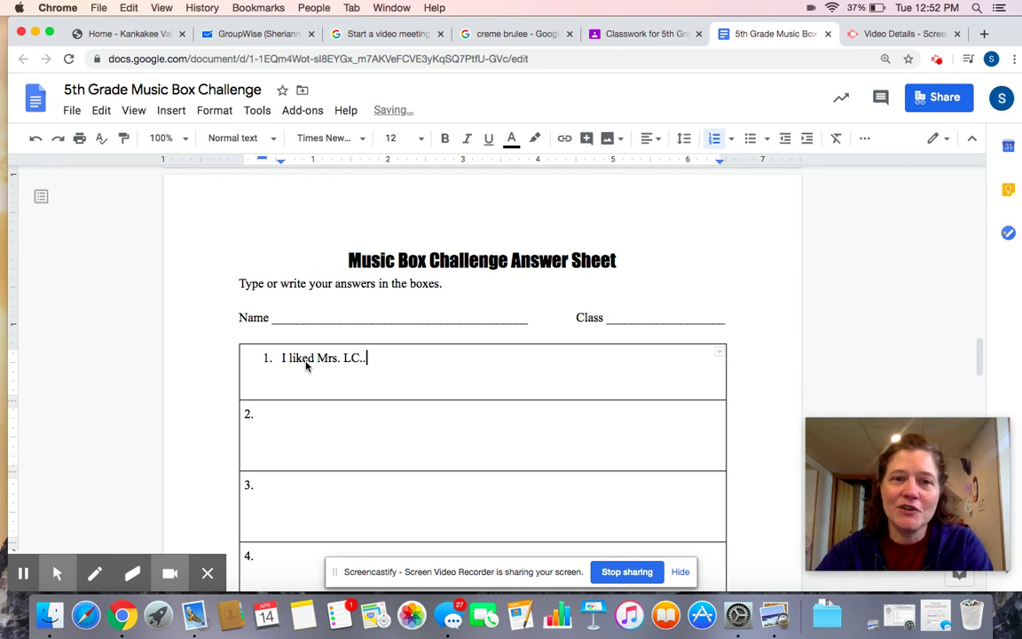
{"action": "key", "text": "BackSpace"}
{"action": "key", "text": "BackSpace"}
{"action": "key", "text": "BackSpace"}
{"action": "key", "text": "BackSpace"}
{"action": "key", "text": "BackSpace"}
{"action": "key", "text": "BackSpace"}
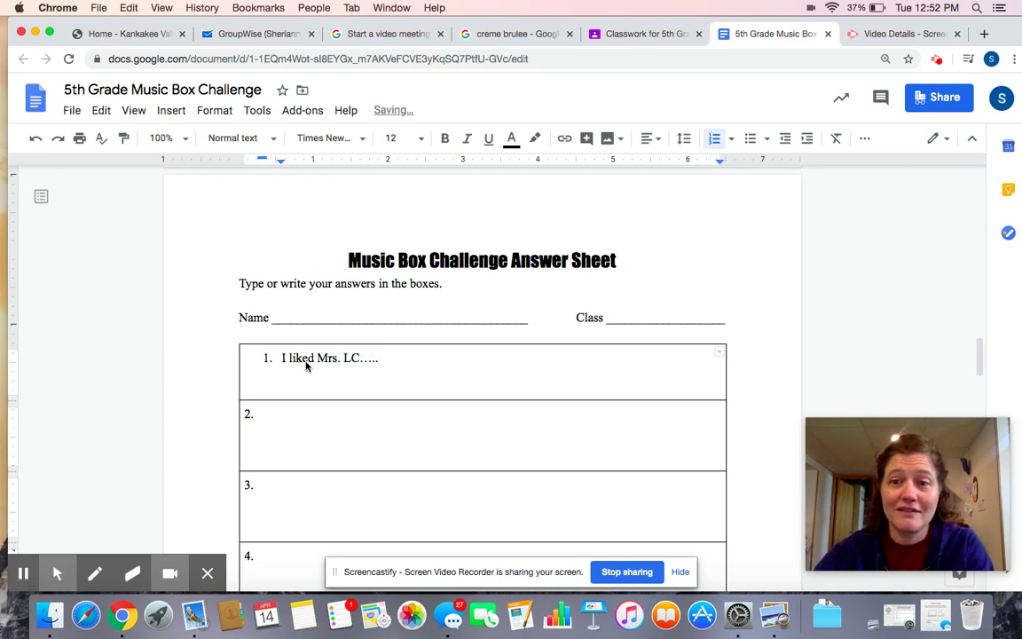
{"action": "type", "text": "C"}
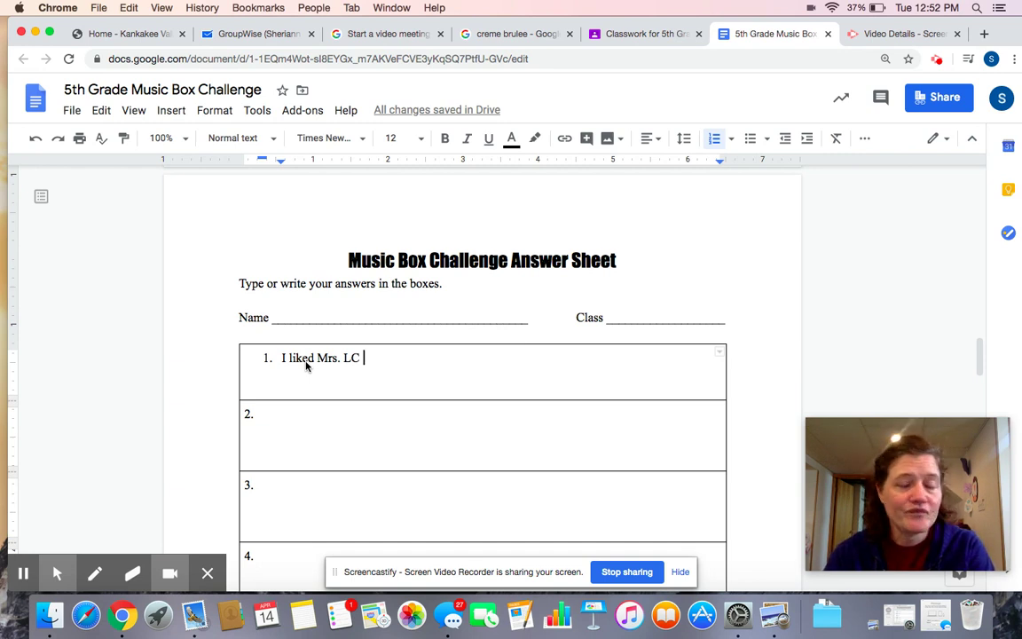
Answer number 5 with "Twinkle Twinkle" and add the person's initials on a new line in the same box
{"action": "scroll", "coordinate": [306, 365], "scroll_direction": "down", "scroll_amount": 5}
{"action": "scroll", "coordinate": [306, 365], "scroll_direction": "up", "scroll_amount": 2}
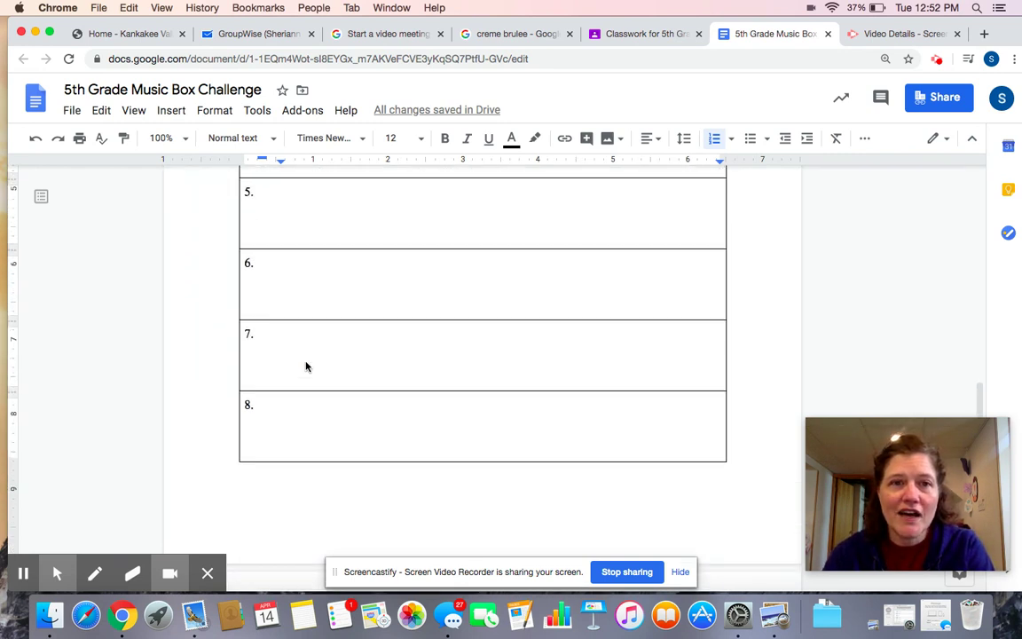
{"action": "left_click", "coordinate": [265, 225]}
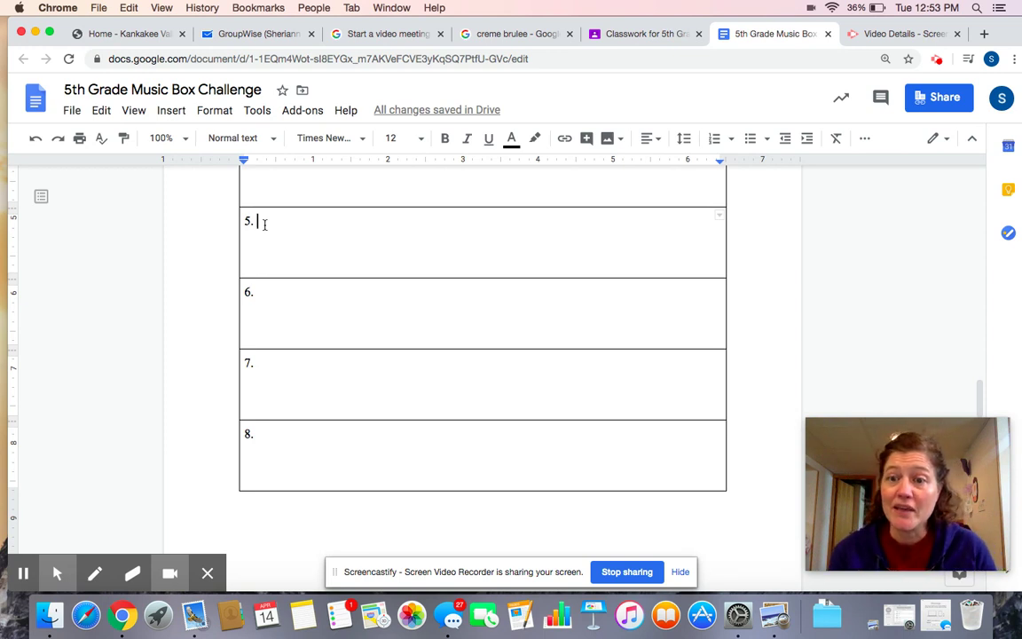
{"action": "type", "text": "Twinkle T"}
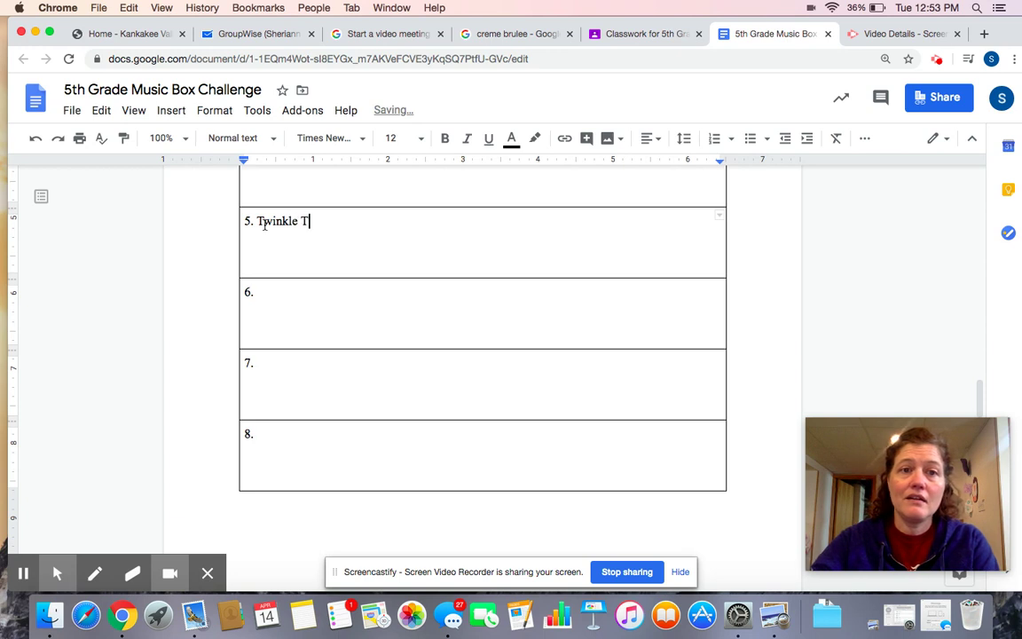
{"action": "type", "text": "winkle"}
{"action": "key", "text": "Return"}
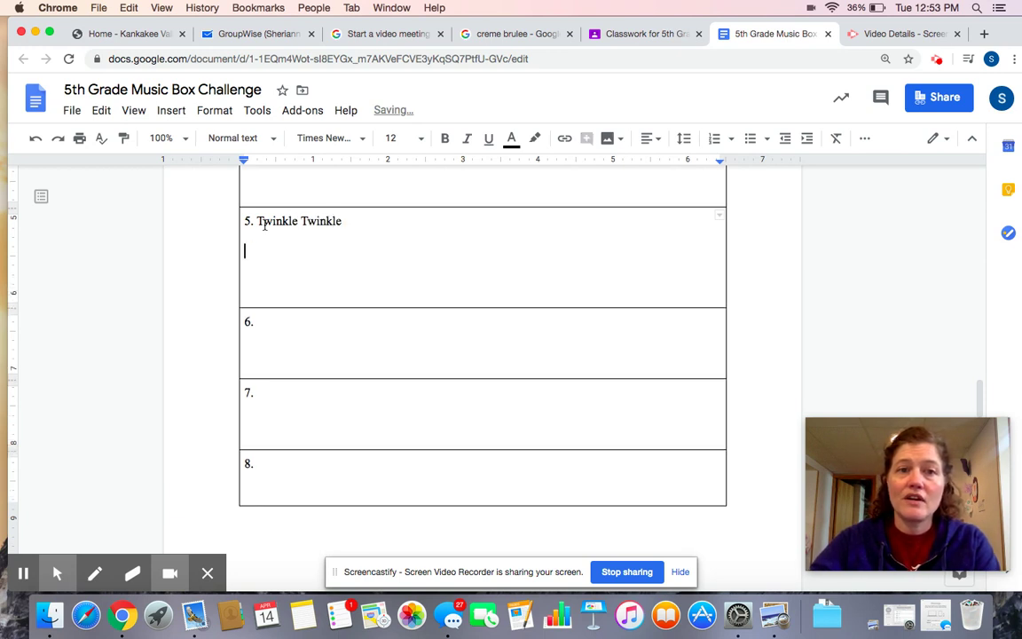
{"action": "type", "text": "SLC"}
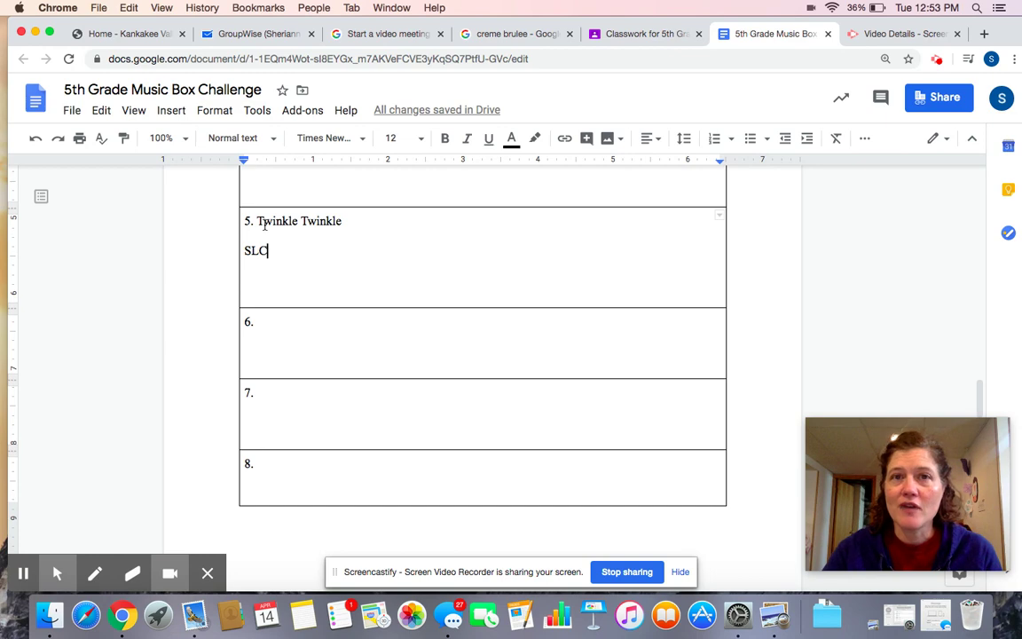
View the creme brulee image search results, and return to the Music Box Challenge document
{"action": "left_click", "coordinate": [525, 37]}
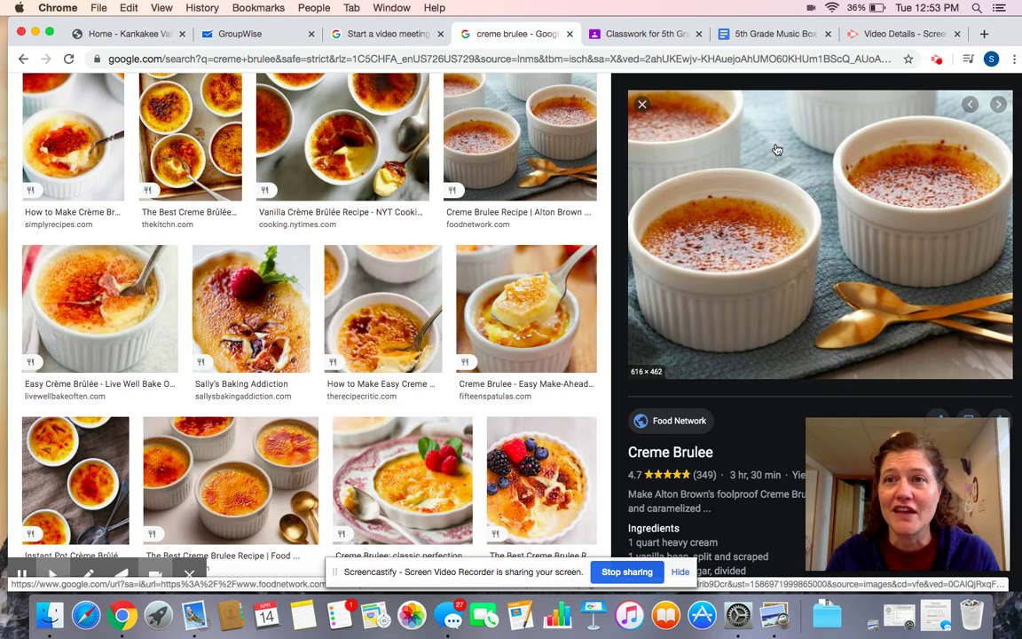
{"action": "left_click", "coordinate": [753, 35]}
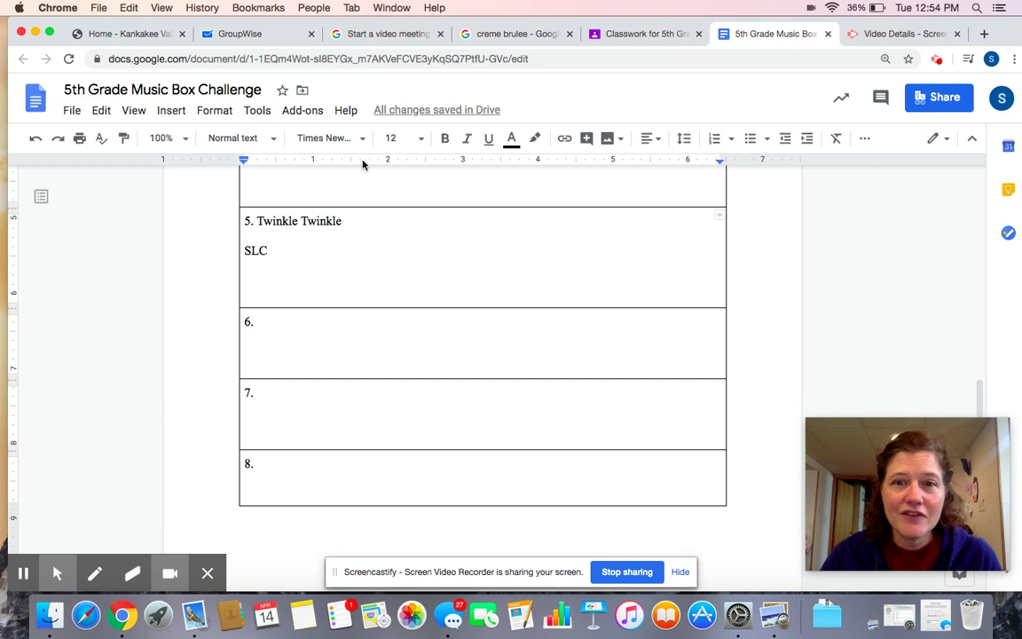
Enter the person's initials in capital letters on the line below number 9
{"action": "scroll", "coordinate": [427, 341], "scroll_direction": "down", "scroll_amount": 5}
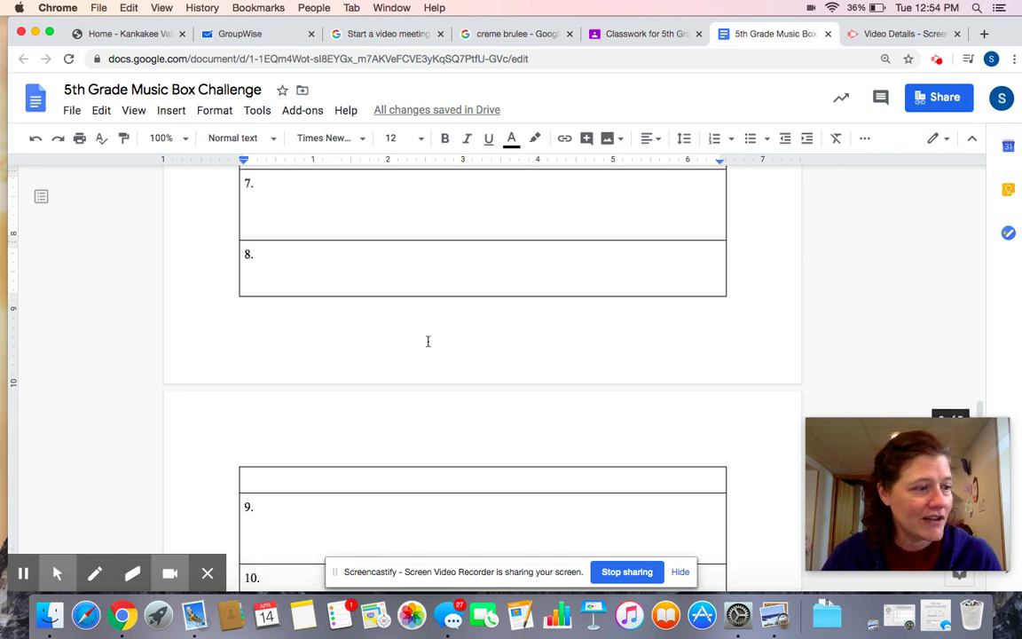
{"action": "scroll", "coordinate": [428, 340], "scroll_direction": "down", "scroll_amount": 3}
{"action": "left_click", "coordinate": [322, 413]}
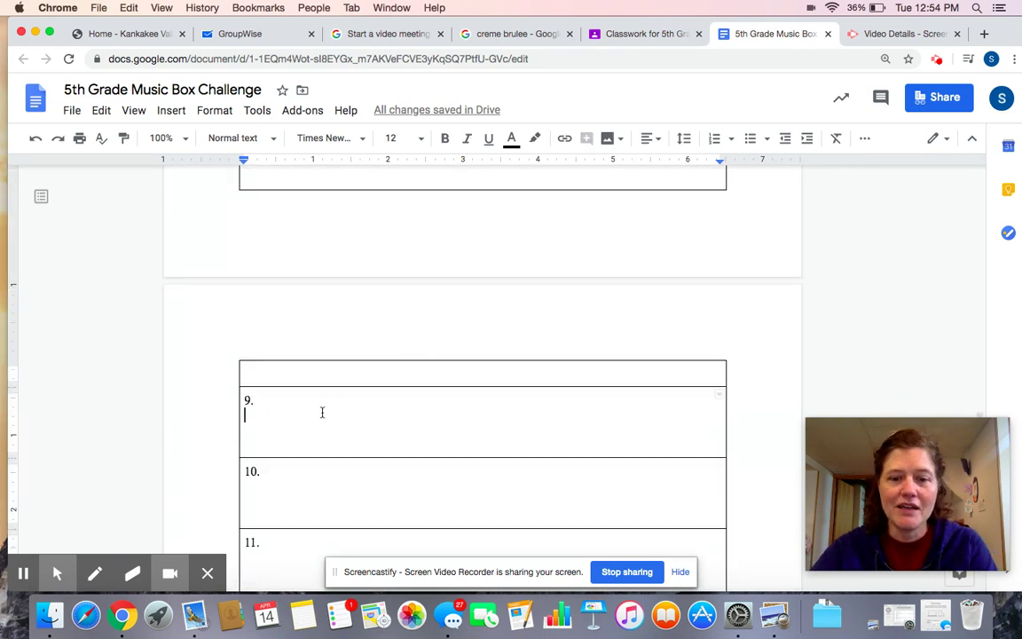
{"action": "type", "text": "C"}
{"action": "key", "text": "BackSpace"}
{"action": "type", "text": "sL"}
{"action": "key", "text": "BackSpace"}
{"action": "key", "text": "BackSpace"}
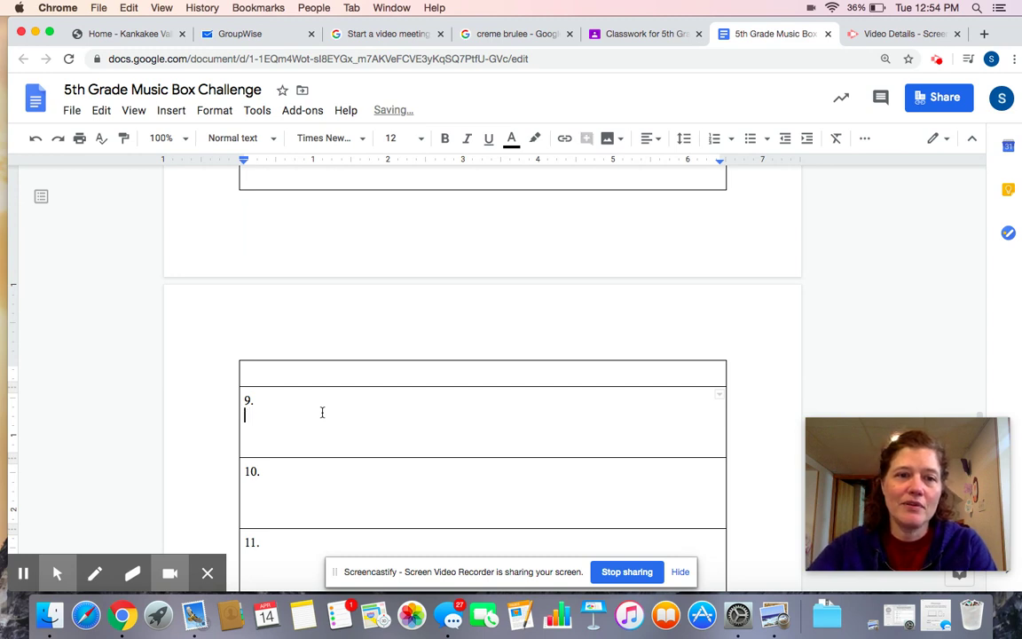
{"action": "type", "text": "SLC"}
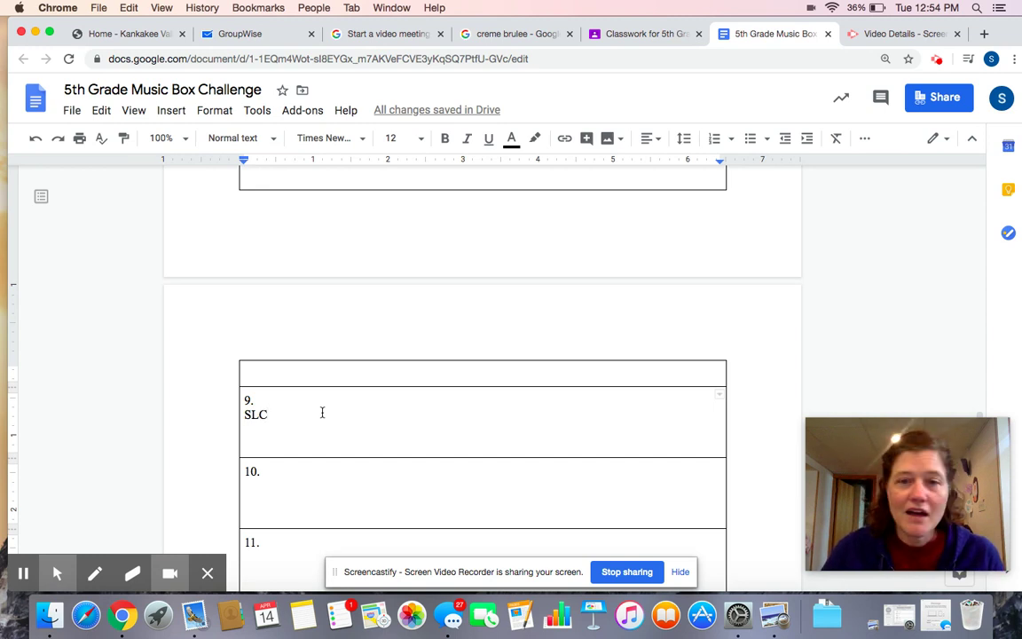
Begin the answer to number 15 with "Egg-shaking, puzzle box-shake and tap,"
{"action": "scroll", "coordinate": [322, 412], "scroll_direction": "down", "scroll_amount": 5}
{"action": "scroll", "coordinate": [322, 413], "scroll_direction": "down", "scroll_amount": 3}
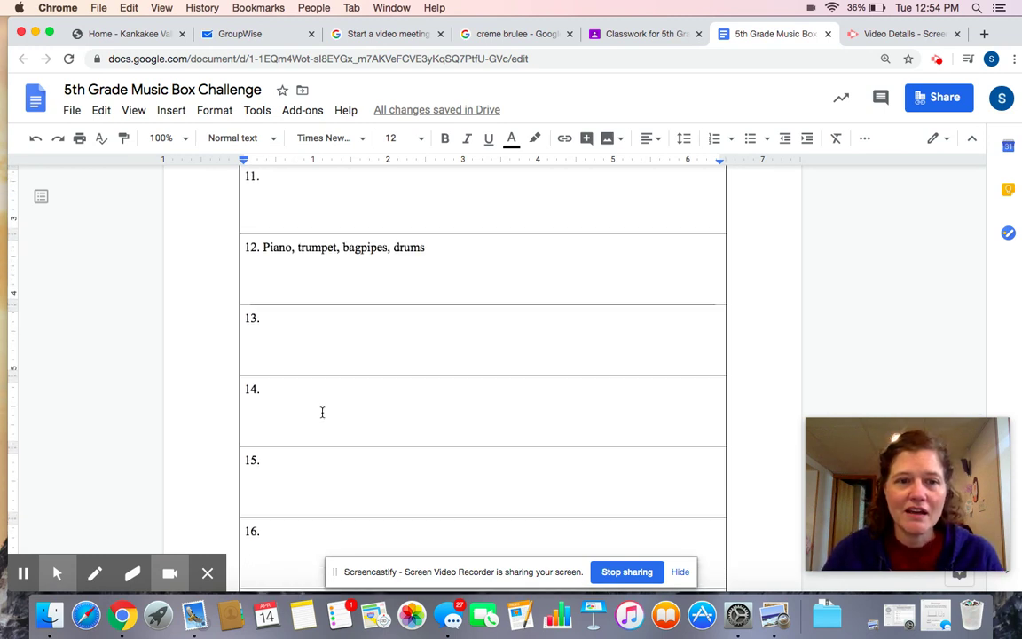
{"action": "left_click", "coordinate": [302, 398]}
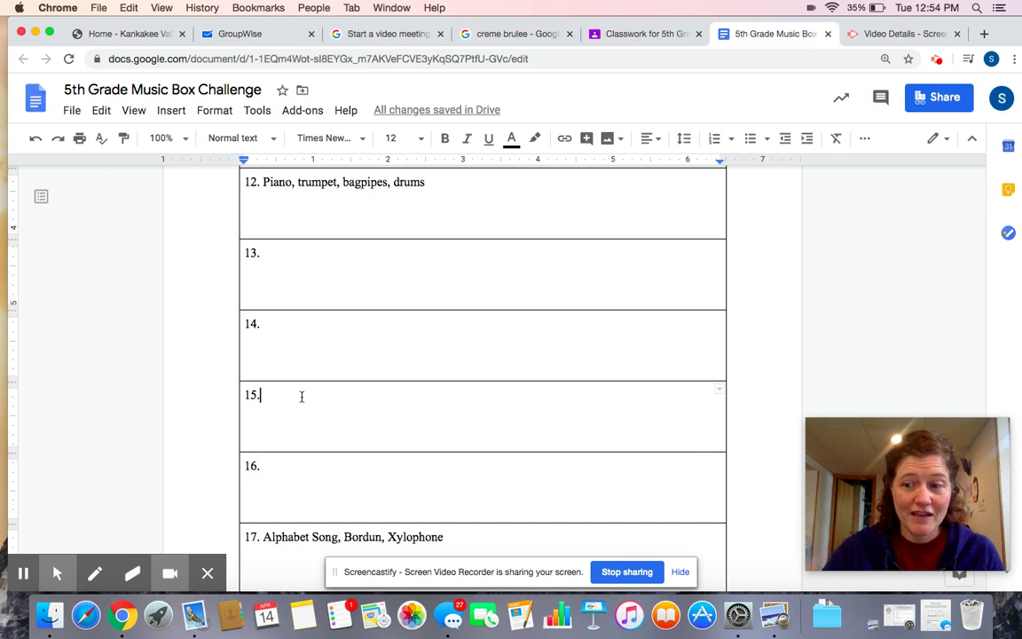
{"action": "type", "text": "Egg"}
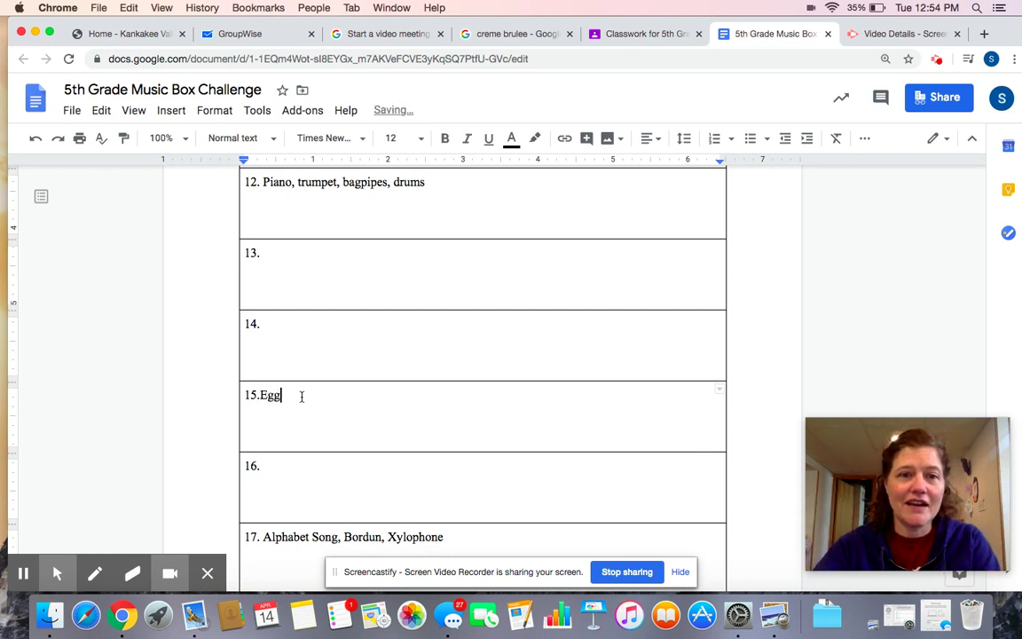
{"action": "type", "text": "-shaking,"}
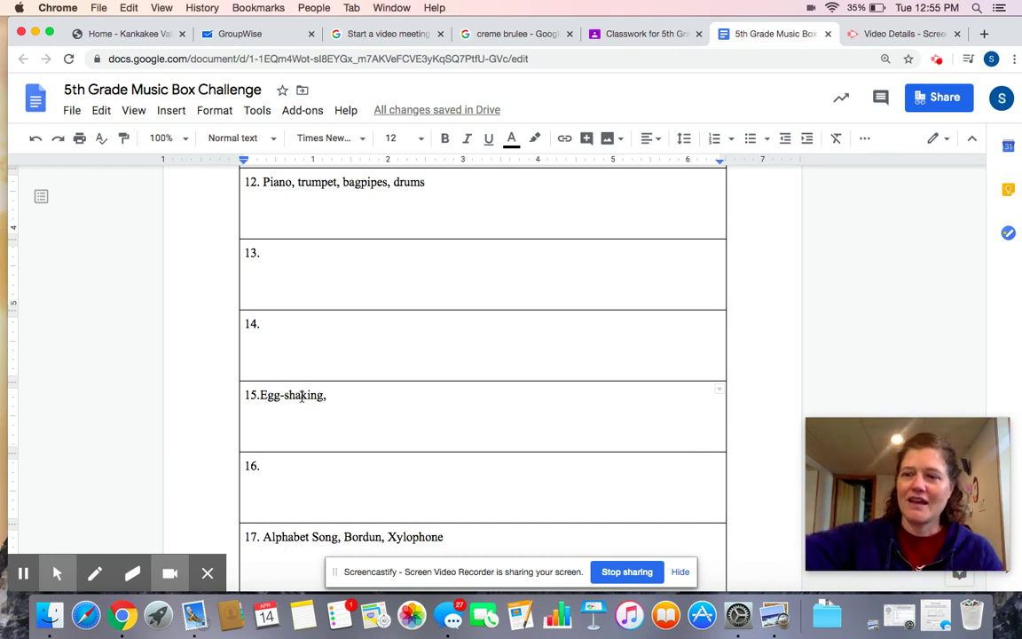
{"action": "type", "text": "puzzle "}
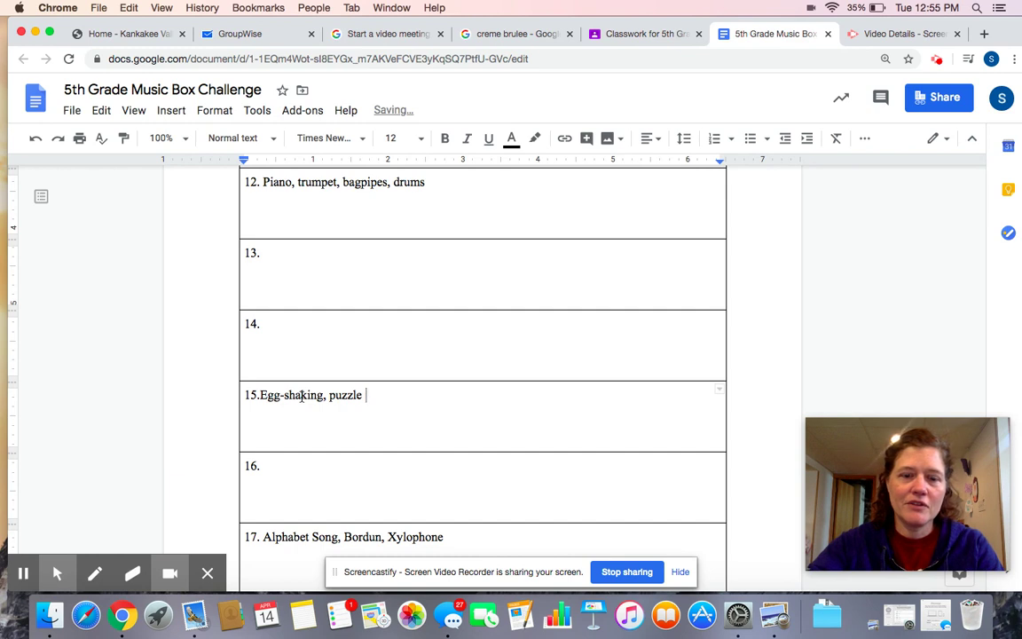
{"action": "type", "text": "box-"}
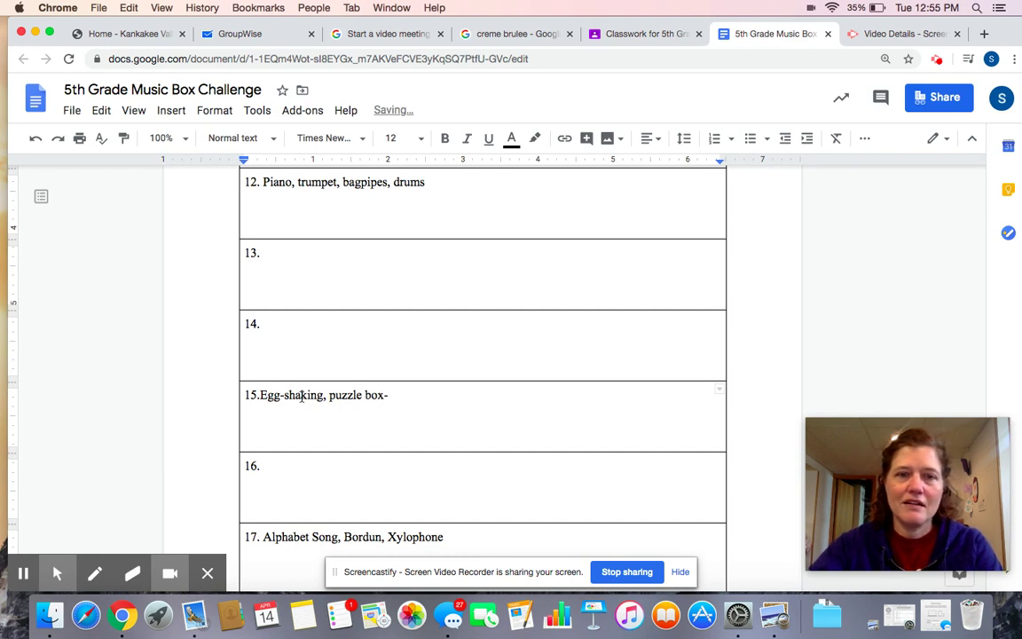
{"action": "type", "text": "shake and tap,"}
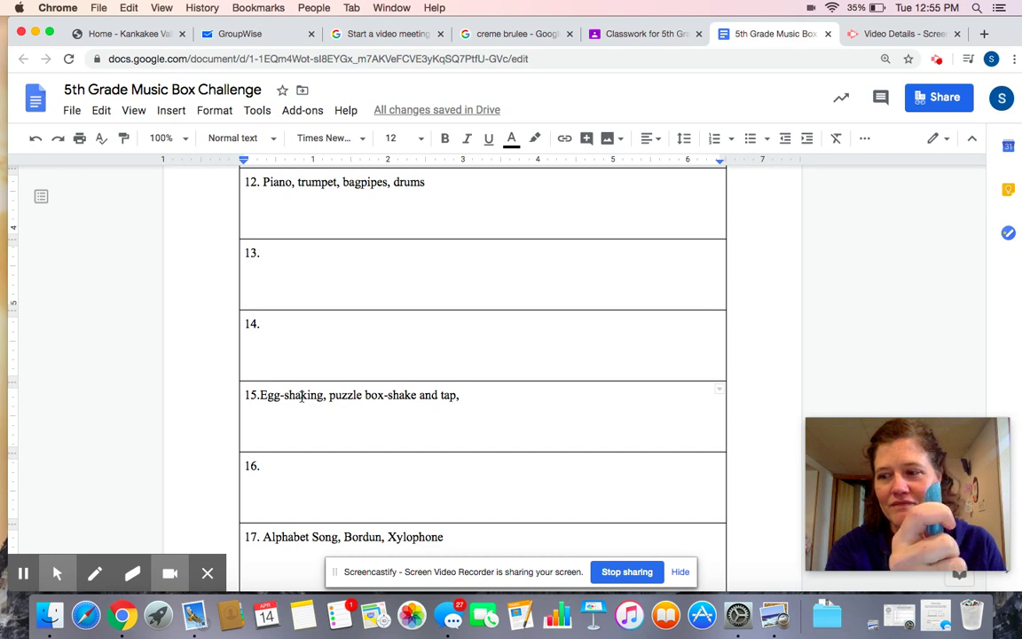
Complete the answer to number 15 by adding "pen-click, ice water-clicking, notebook-scraping" after the existing text
{"action": "type", "text": "pen"}
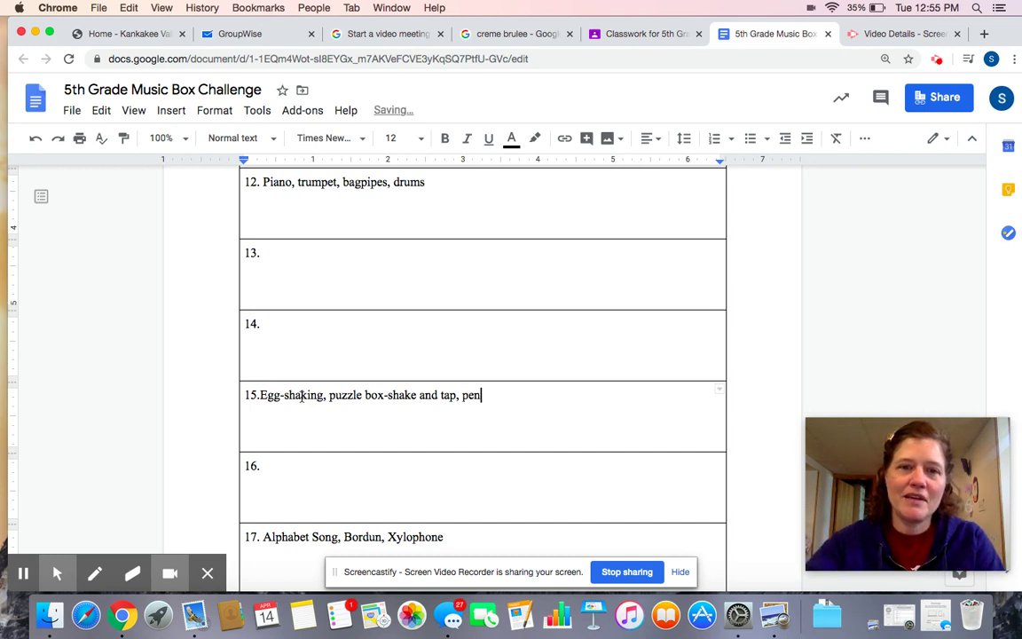
{"action": "type", "text": "-cli"}
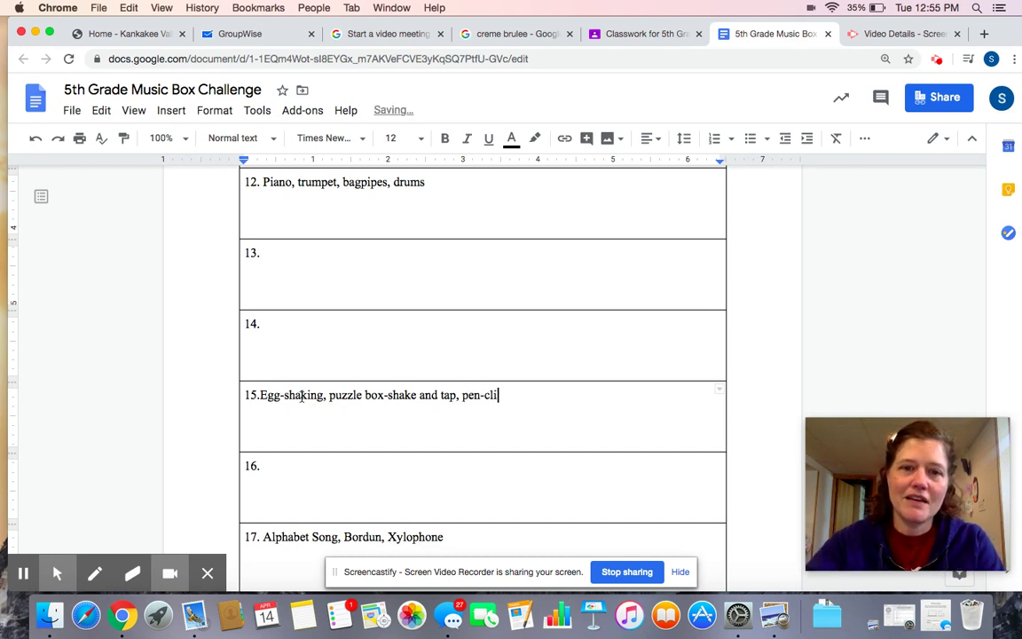
{"action": "type", "text": "ck,"}
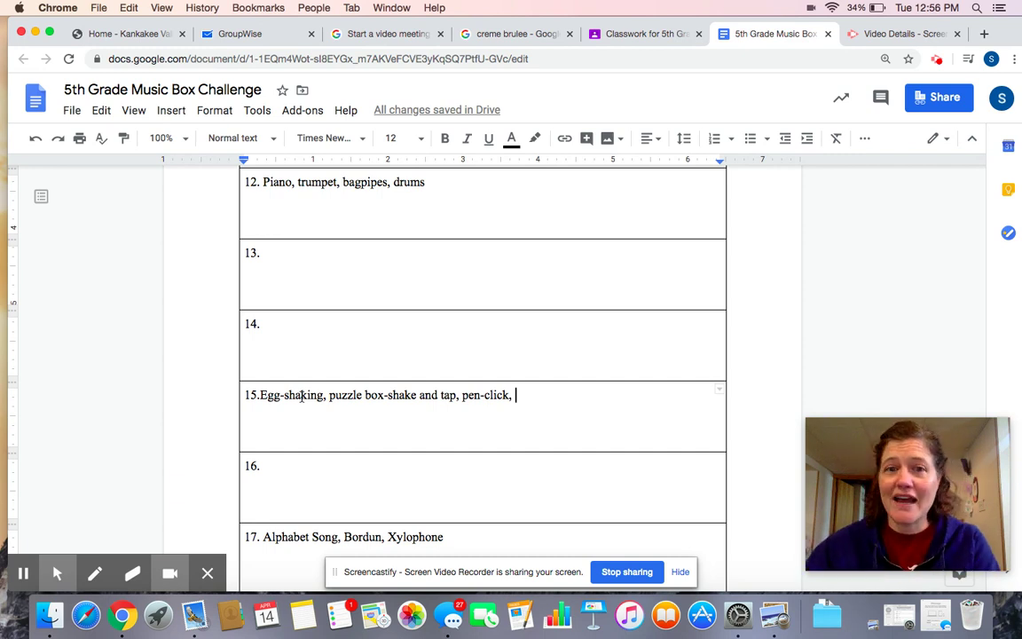
{"action": "type", "text": "ice w"}
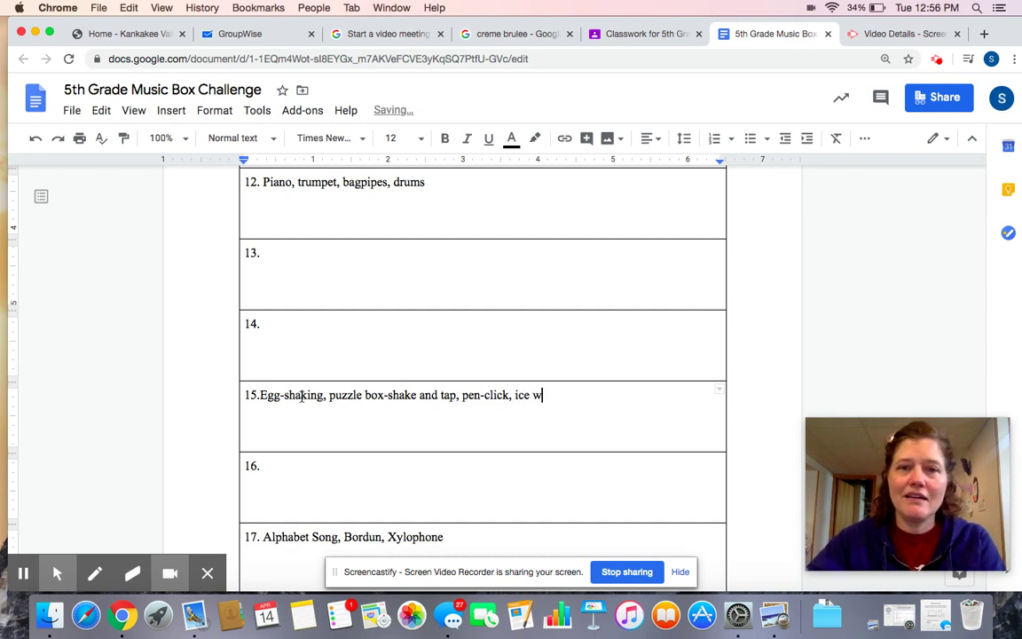
{"action": "type", "text": "ater-"}
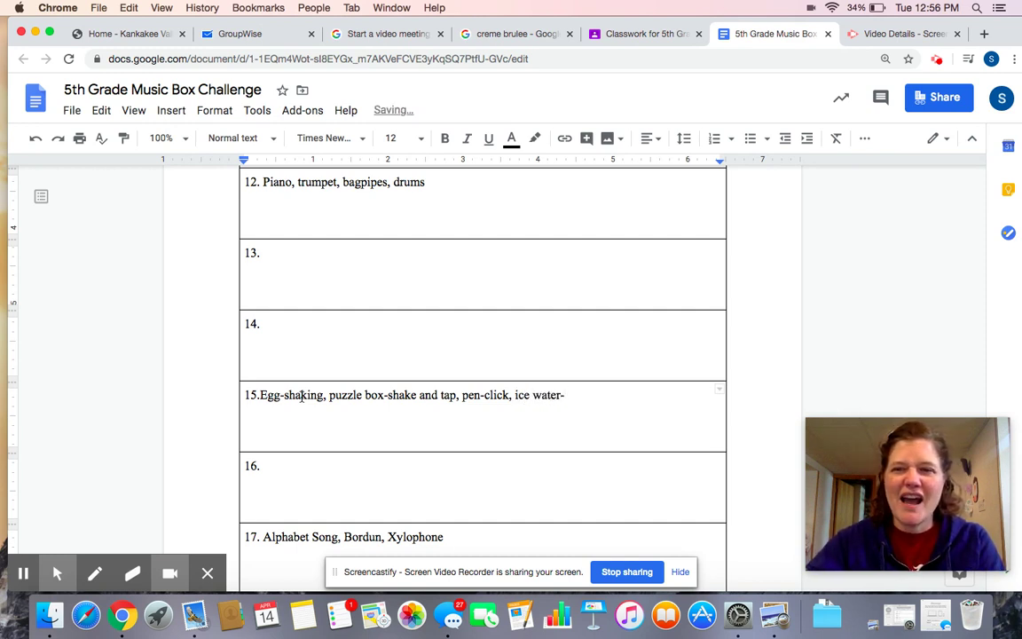
{"action": "type", "text": "clicking"}
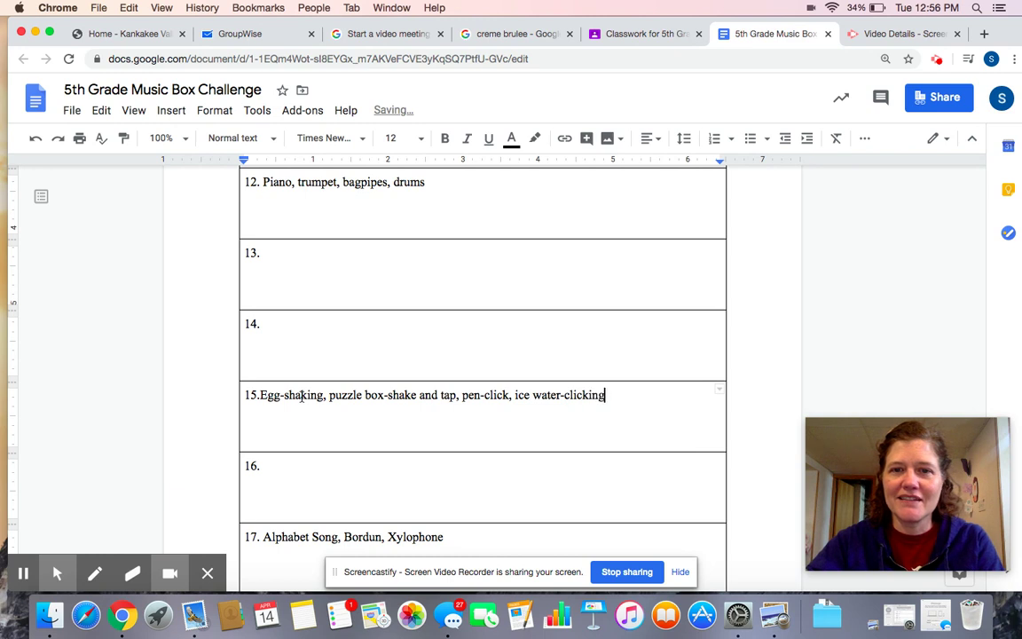
{"action": "type", "text": ","}
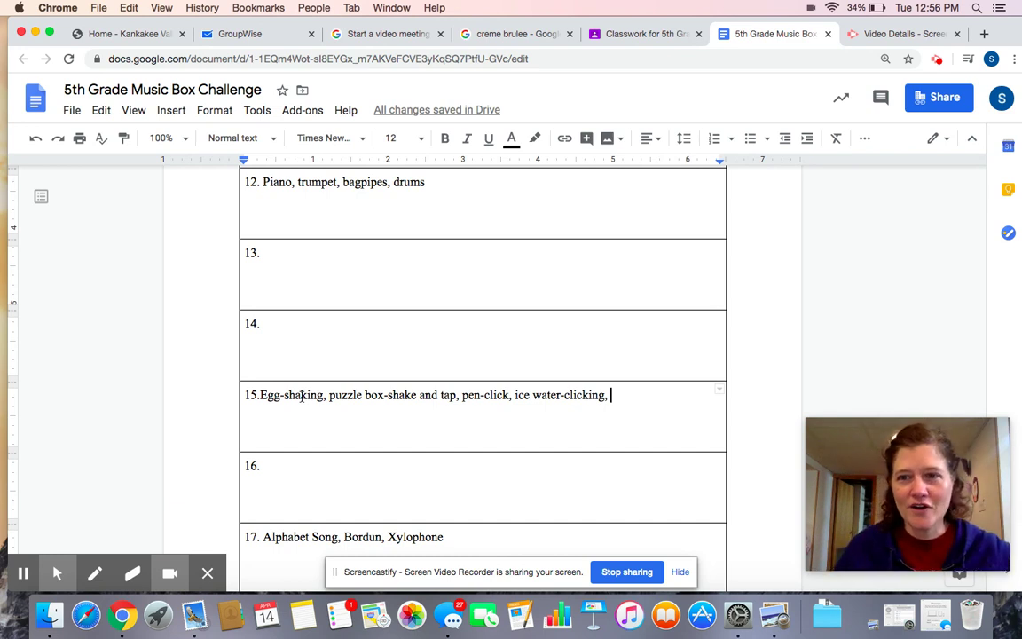
{"action": "type", "text": "no"}
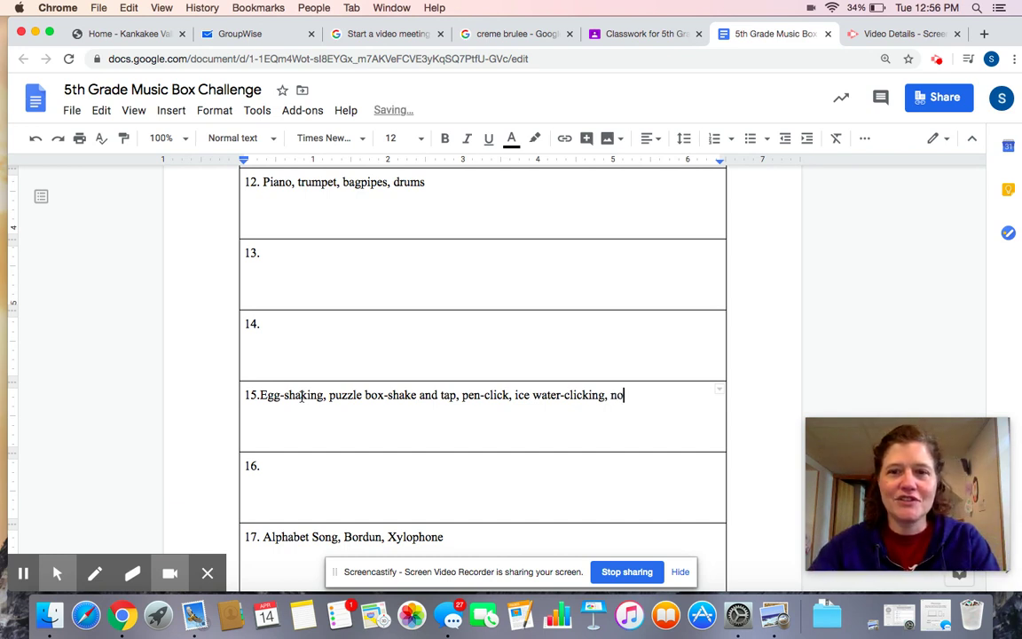
{"action": "type", "text": "teb"}
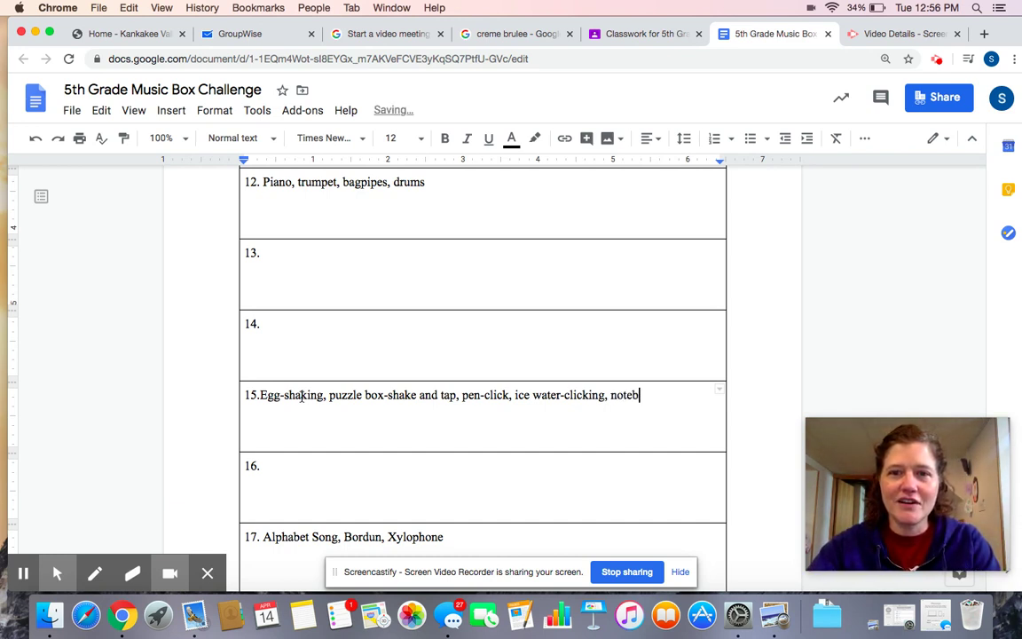
{"action": "type", "text": "ook-"}
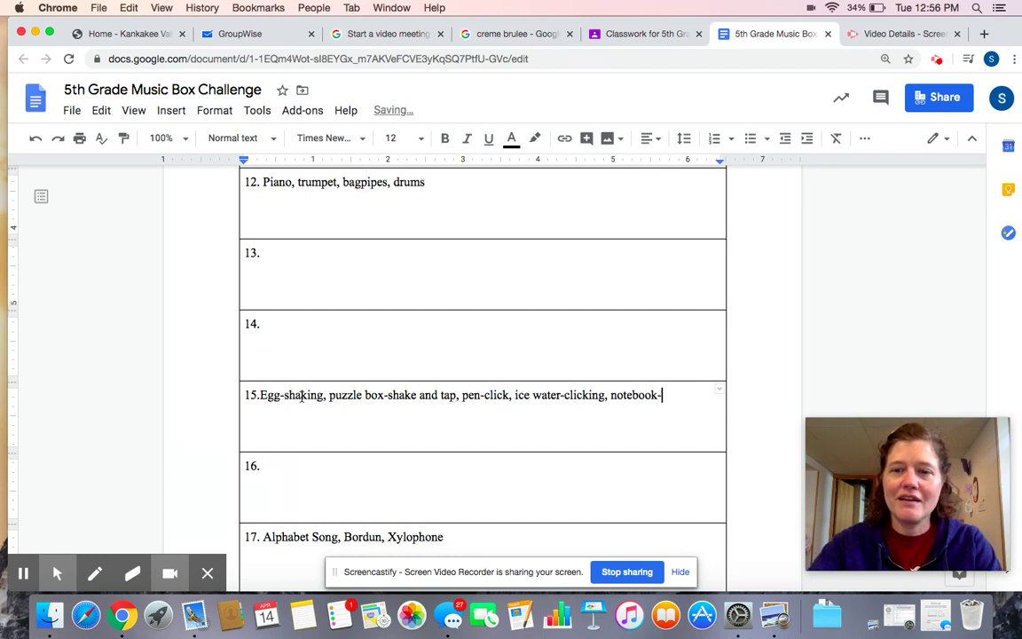
{"action": "type", "text": "scraping"}
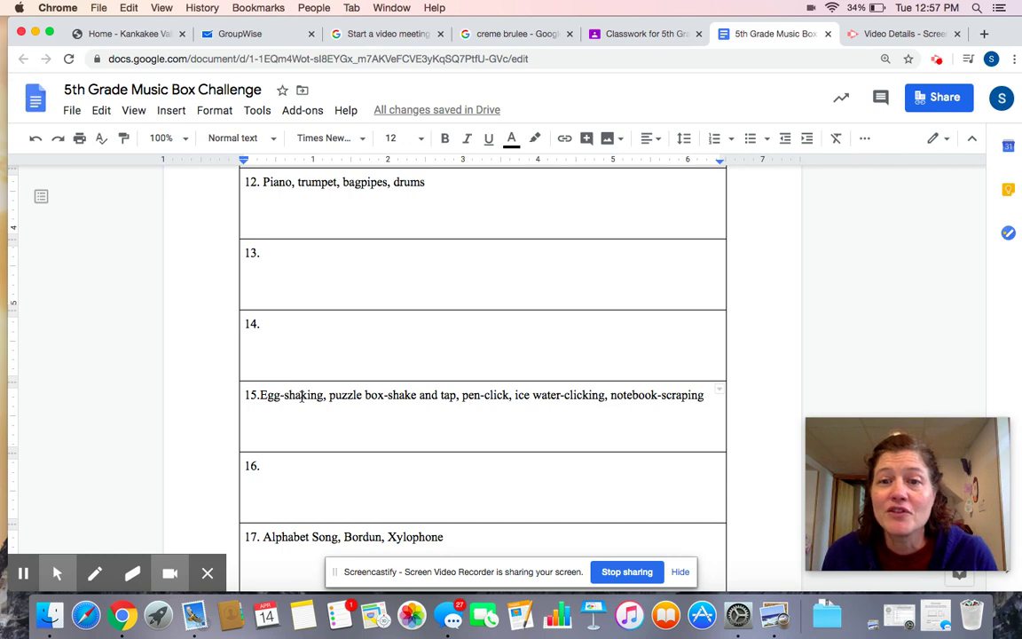
Answer number 24 with "Floss, orange justice, hype"
{"action": "scroll", "coordinate": [302, 396], "scroll_direction": "down", "scroll_amount": 10}
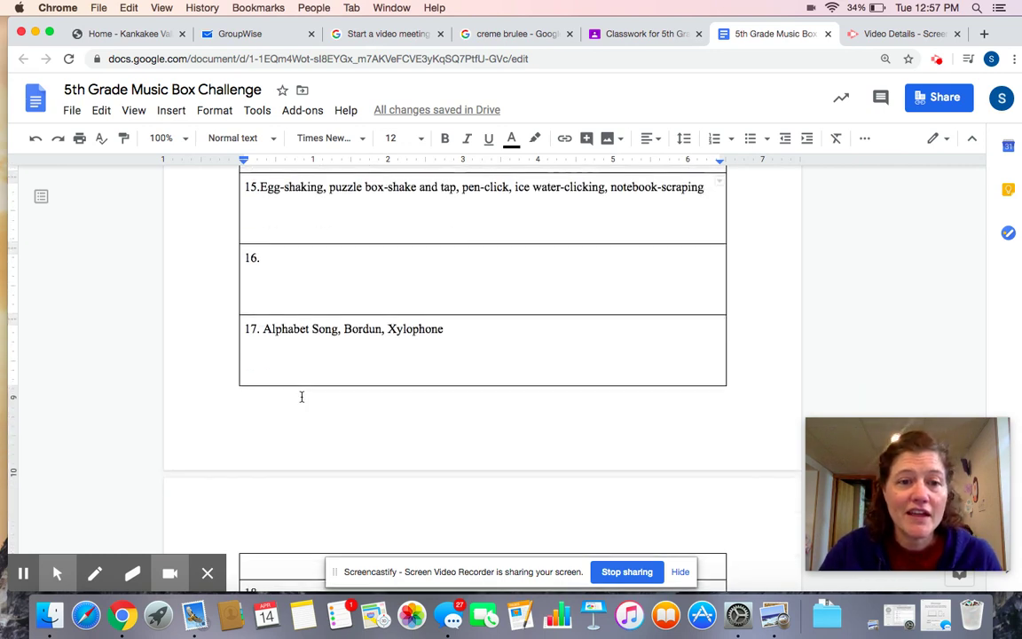
{"action": "scroll", "coordinate": [301, 397], "scroll_direction": "up", "scroll_amount": 3}
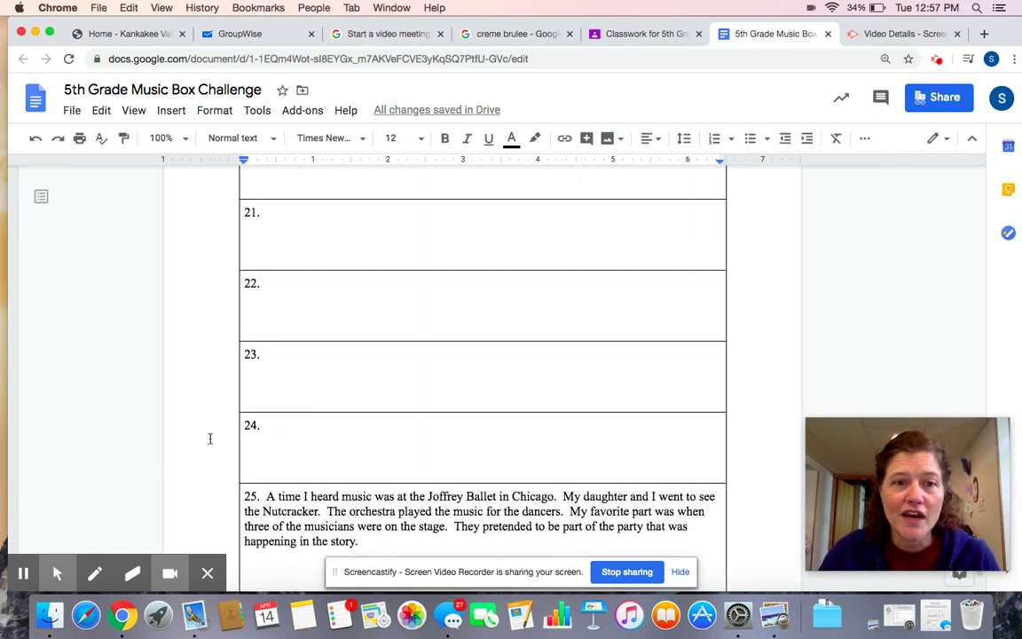
{"action": "left_click", "coordinate": [282, 426]}
{"action": "type", "text": "Floss, o"}
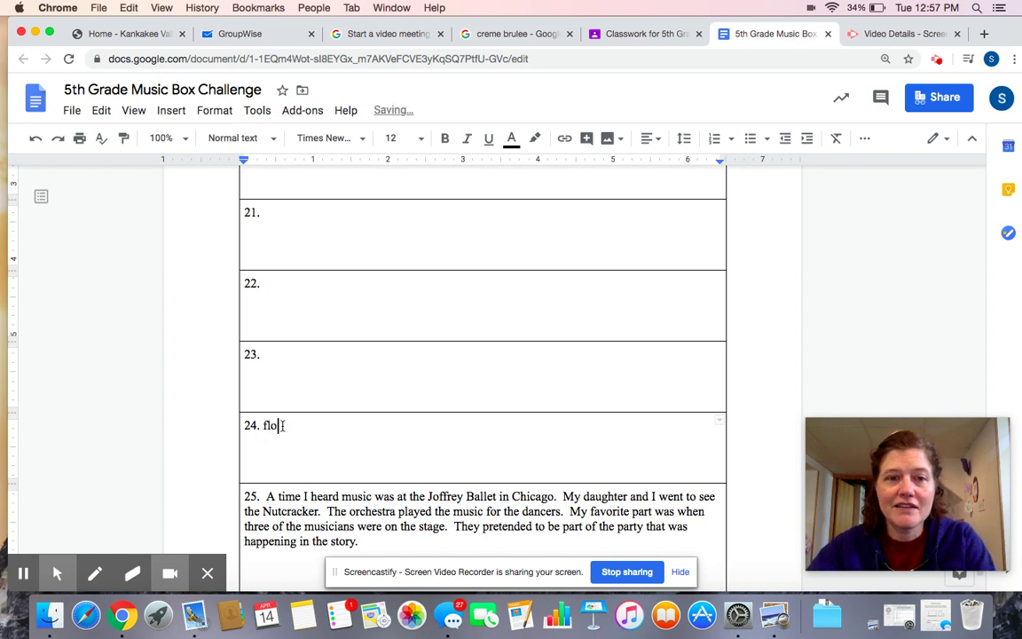
{"action": "type", "text": "ragne just"}
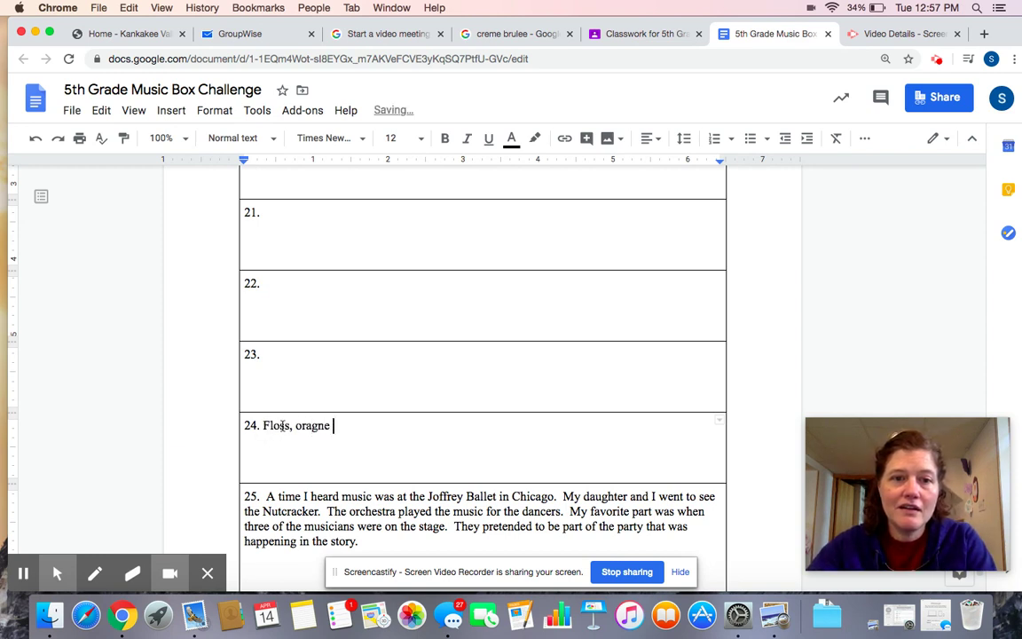
{"action": "key", "text": "BackSpace"}
{"action": "key", "text": "BackSpace"}
{"action": "key", "text": "BackSpace"}
{"action": "key", "text": "BackSpace"}
{"action": "key", "text": "BackSpace"}
{"action": "key", "text": "BackSpace"}
{"action": "key", "text": "BackSpace"}
{"action": "key", "text": "BackSpace"}
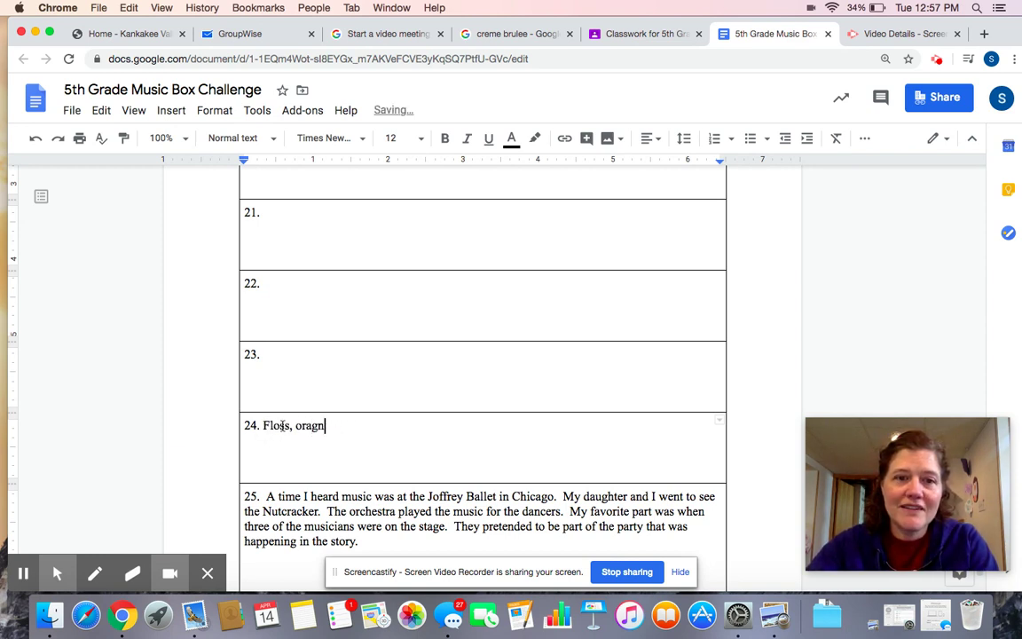
{"action": "type", "text": "nge "}
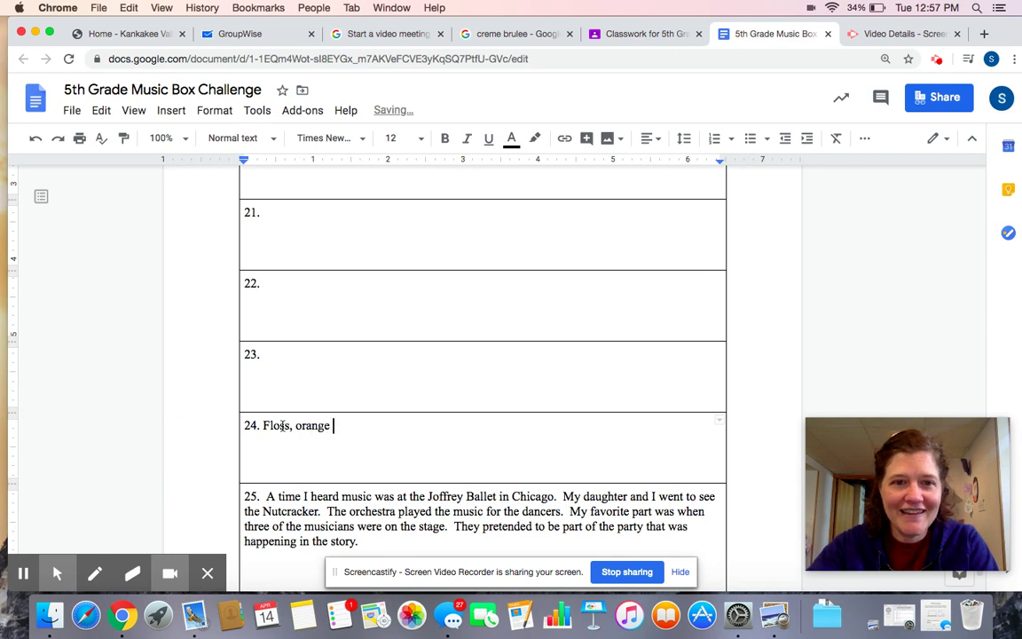
{"action": "type", "text": "justice, "}
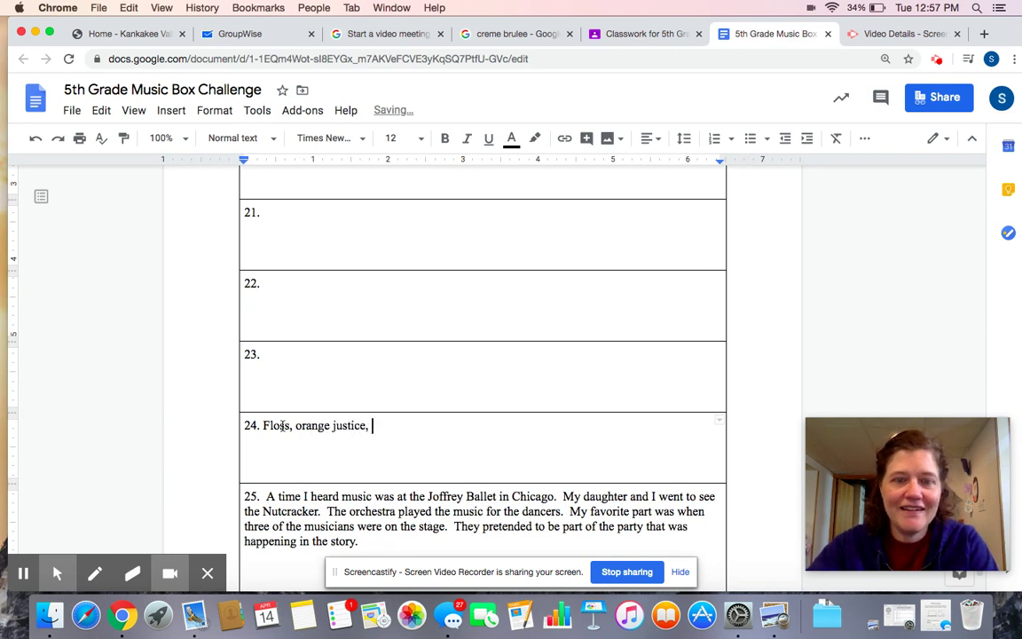
{"action": "type", "text": "hype"}
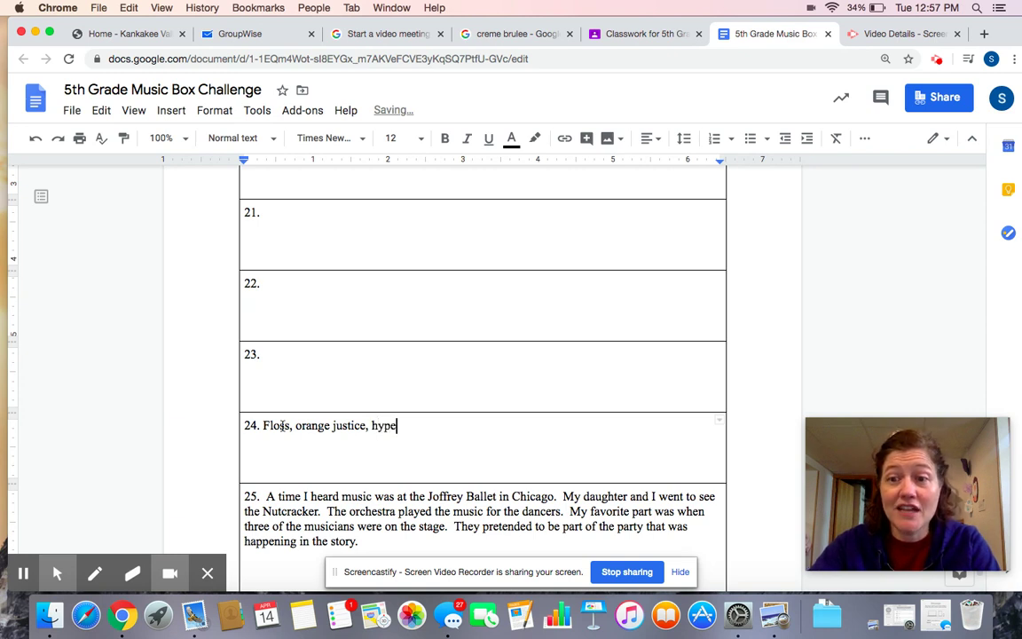
Add the person's initials in capital letters after the answer to number 24 and again on a new line below it
{"action": "type", "text": "  Sl"}
{"action": "key", "text": "BackSpace"}
{"action": "type", "text": "LC"}
{"action": "key", "text": "Return"}
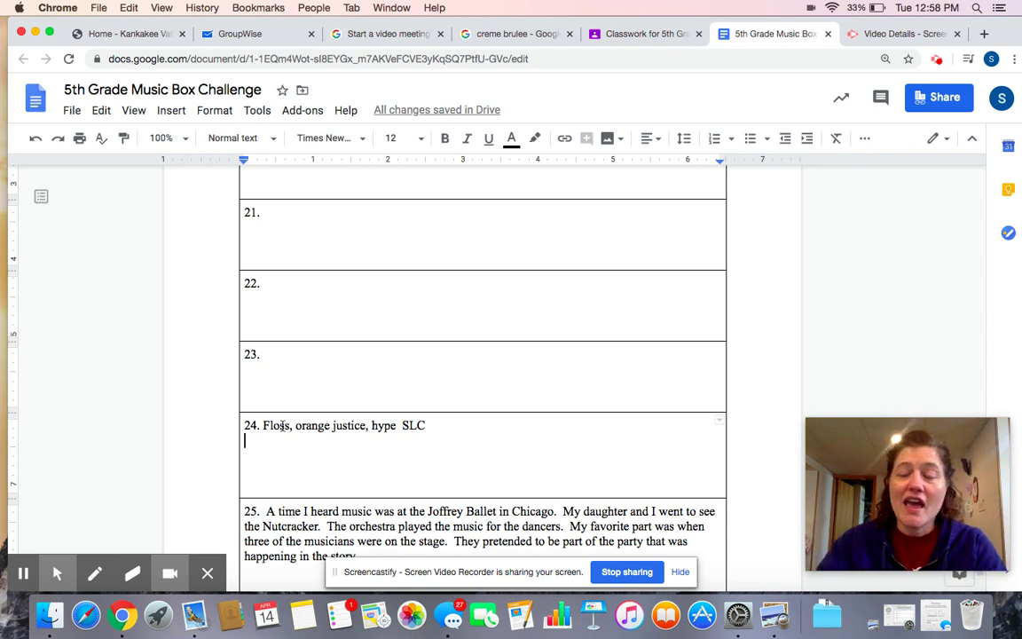
{"action": "type", "text": "SLC"}
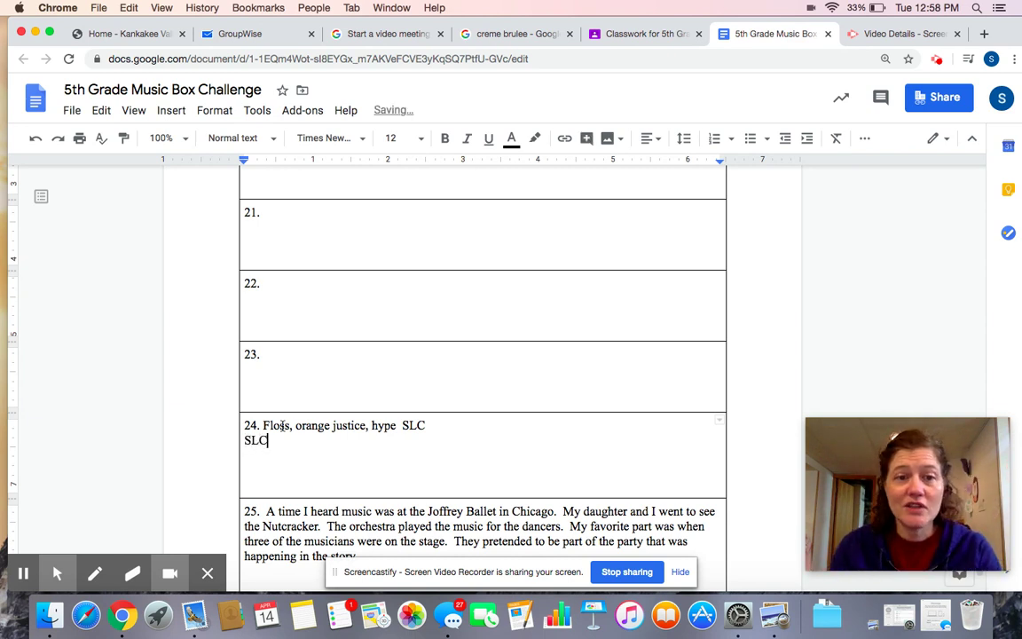